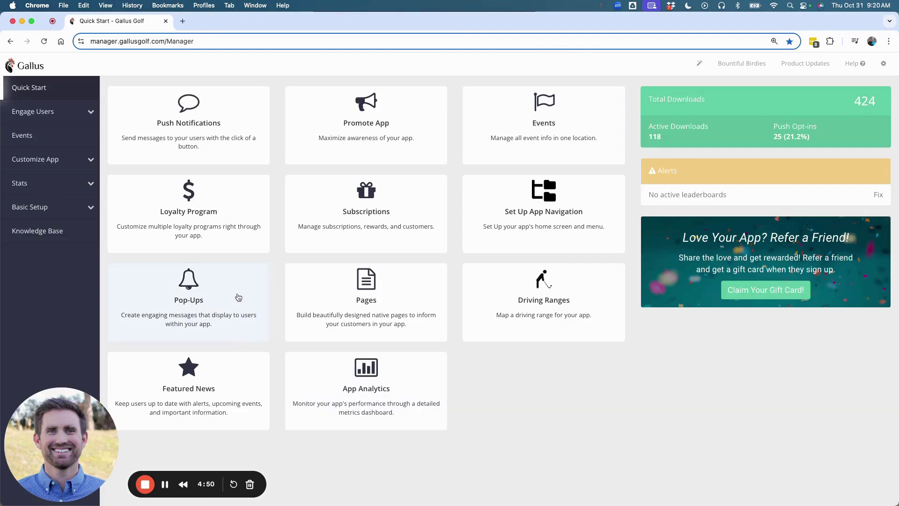
Start a new pop-up under Pop-Ups and drop in 'Gift of golf Image.jpg' as its image.
click(237, 294)
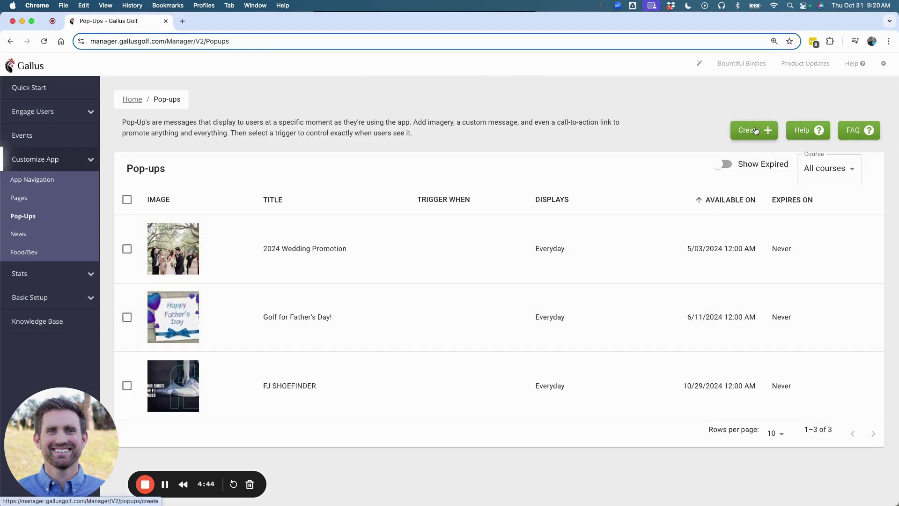
click(755, 130)
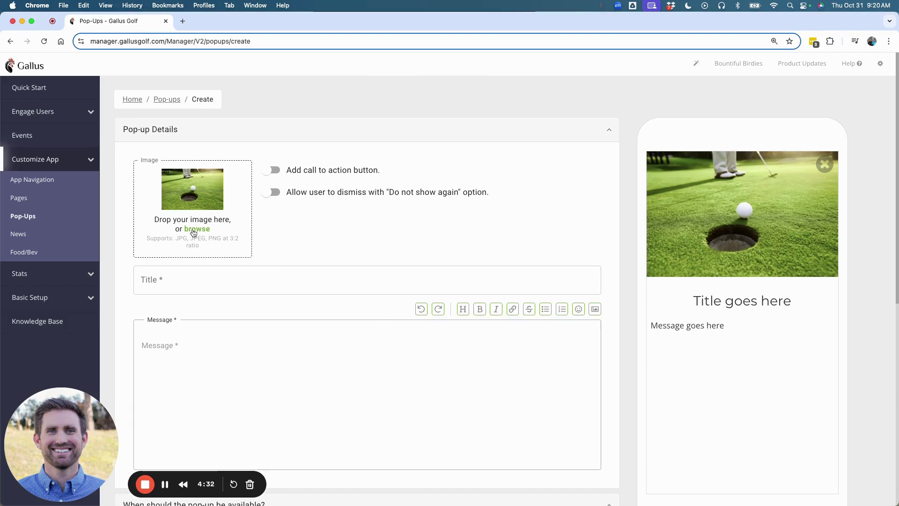
click(194, 230)
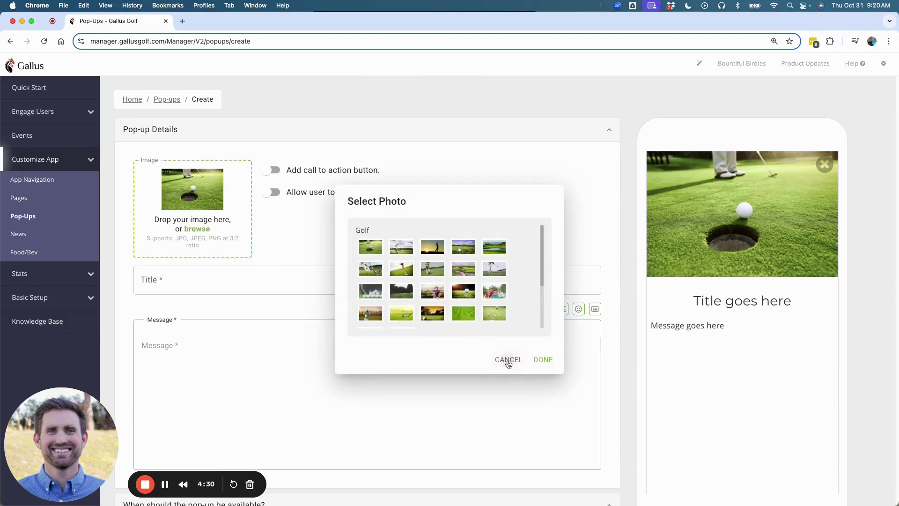
click(507, 359)
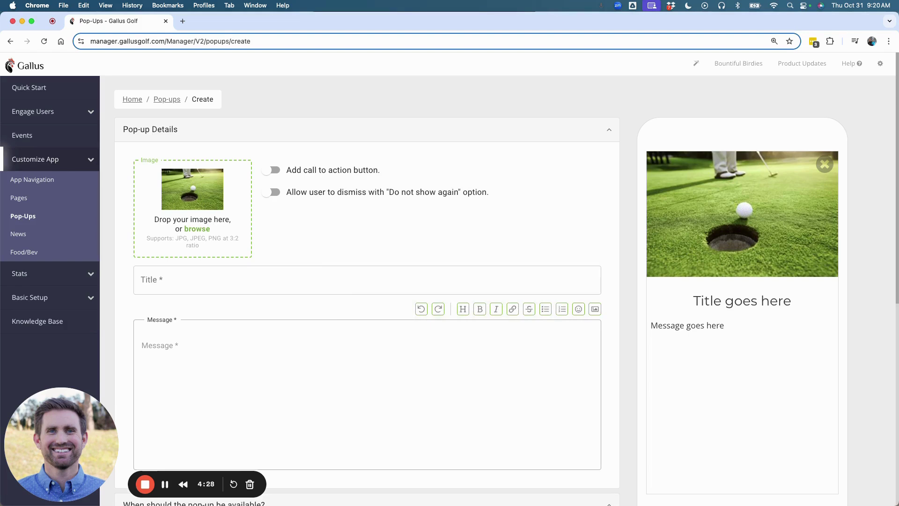
drag(85, 215, 209, 207)
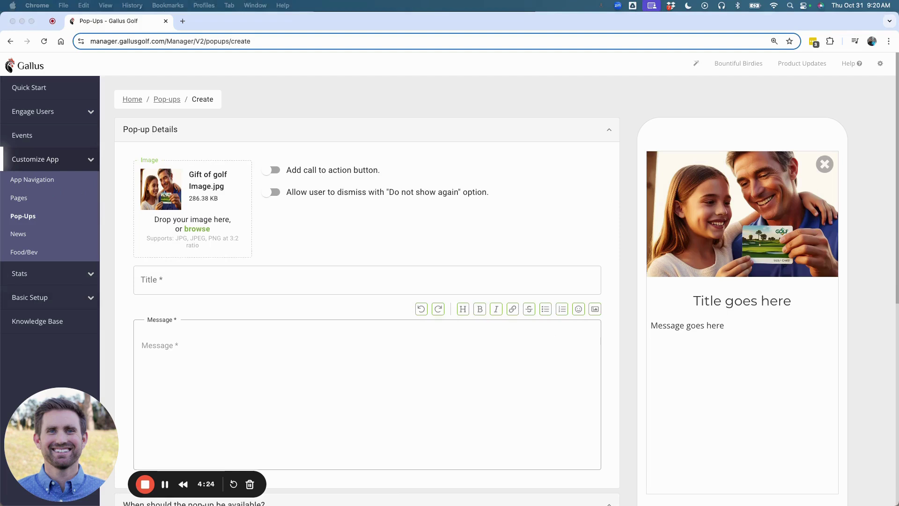
Set the title to 'The Gift of Golf!' and paste the Whisky Barrel gift card sale text as the message.
click(195, 293)
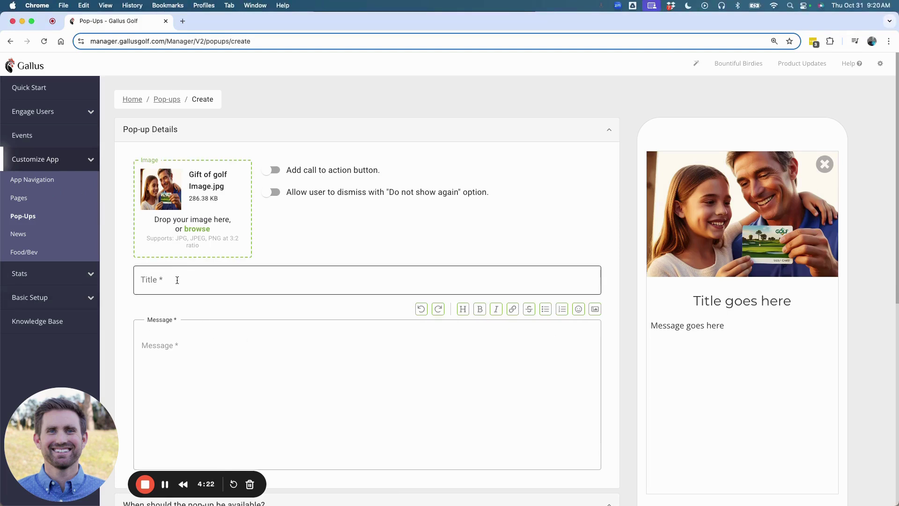
click(208, 309)
text(The Gift of Golf!)
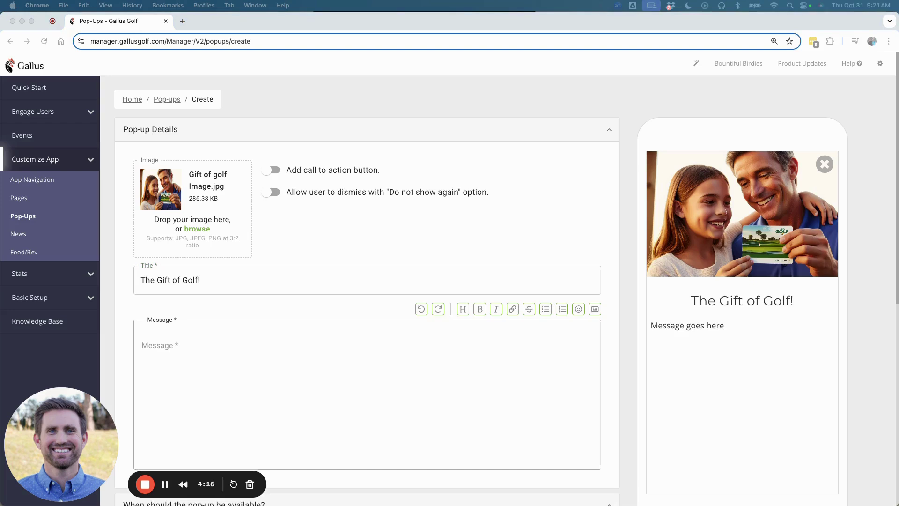
click(200, 378)
click(165, 354)
text(WHISKY BARREL GOLF COURSE GIFT CARD SALE The holidays are around the corner and who do you know that would love to play a few more rounds of golf, a new golf polo, or some lessons to fix their slice? --- Tap below to purchase a gift card, and if you buy $300 or more, we'll reward YOU with a $15 off voucher to use in the golf shop!)
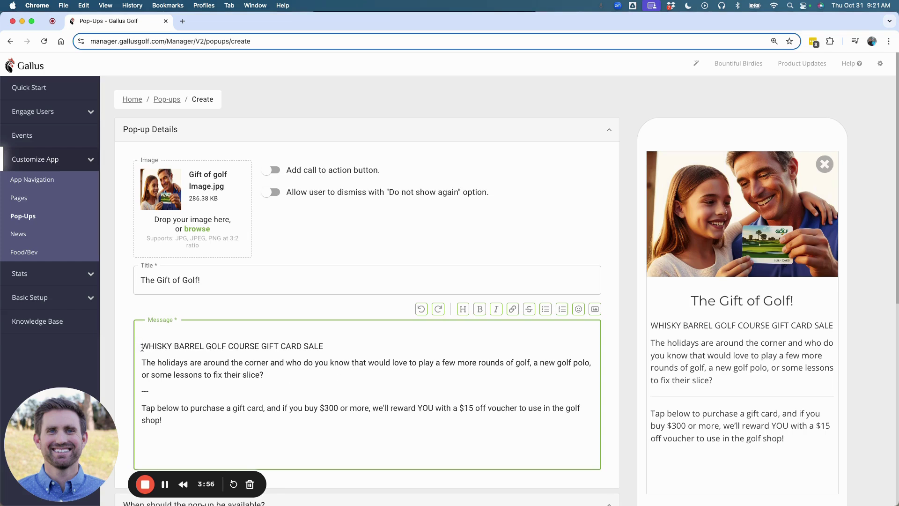
Make the 'WHISKY BARREL GOLF COURSE GIFT CARD SALE' line a Heading 1.
drag(142, 345, 328, 345)
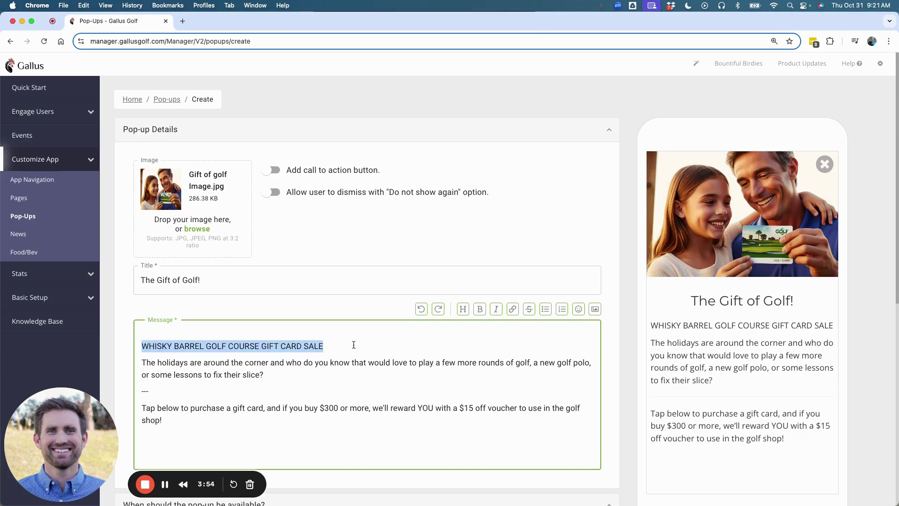
click(463, 309)
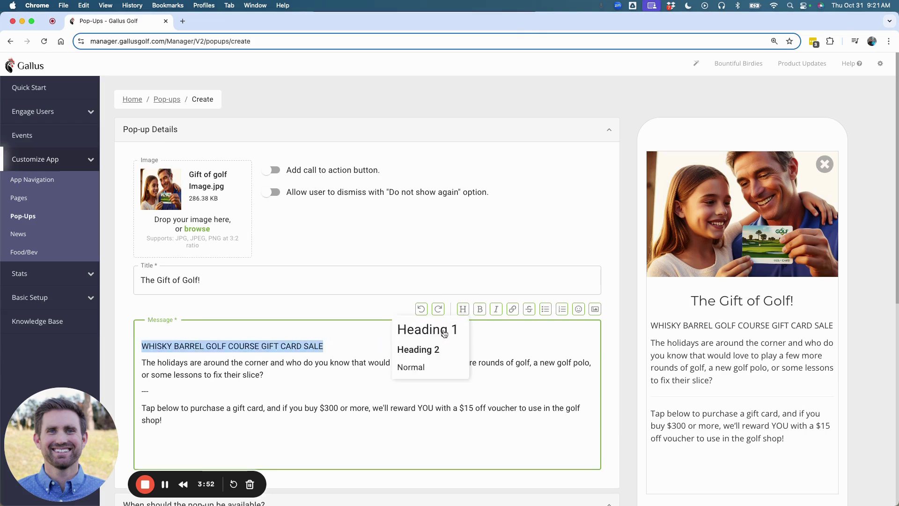
click(444, 333)
click(318, 393)
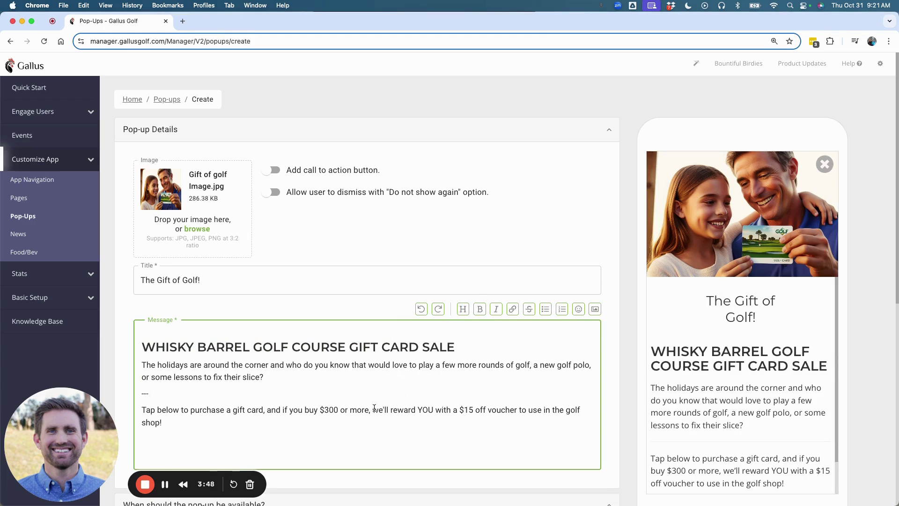
Bold the $15 voucher reward sentence in the message.
drag(372, 409, 376, 417)
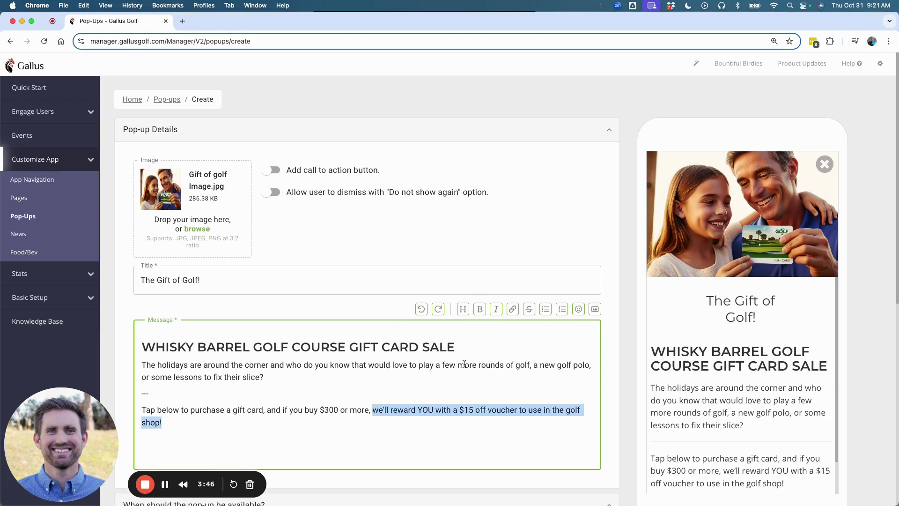
click(480, 314)
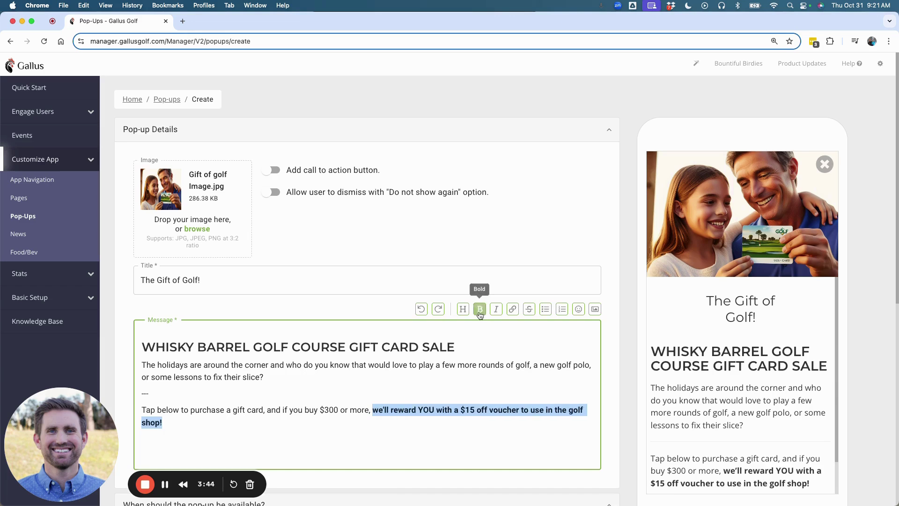
click(444, 382)
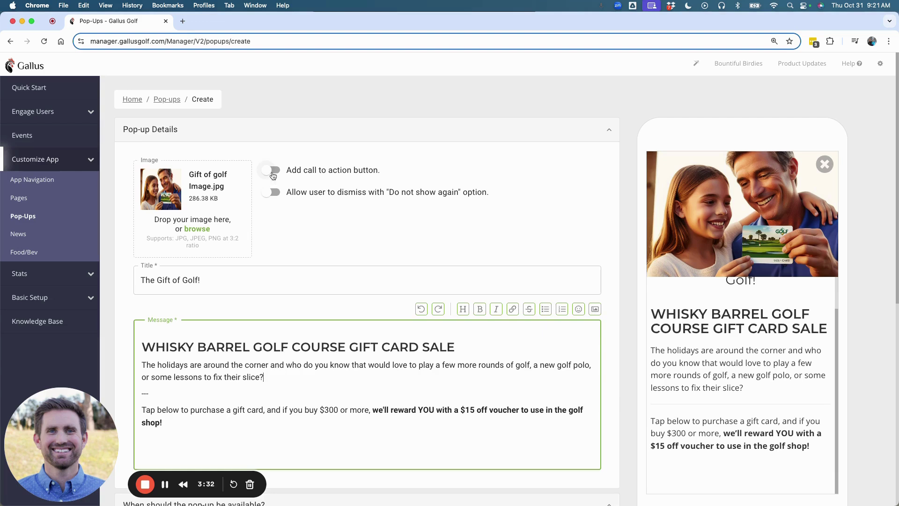
Add a 'Buy Now' call-to-action button with Custom URL as its link type.
click(273, 171)
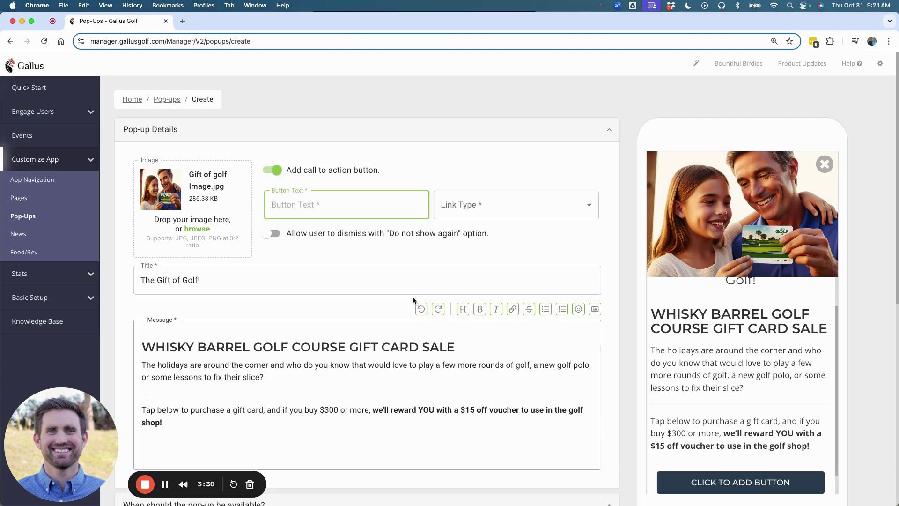
click(288, 209)
text(Buy)
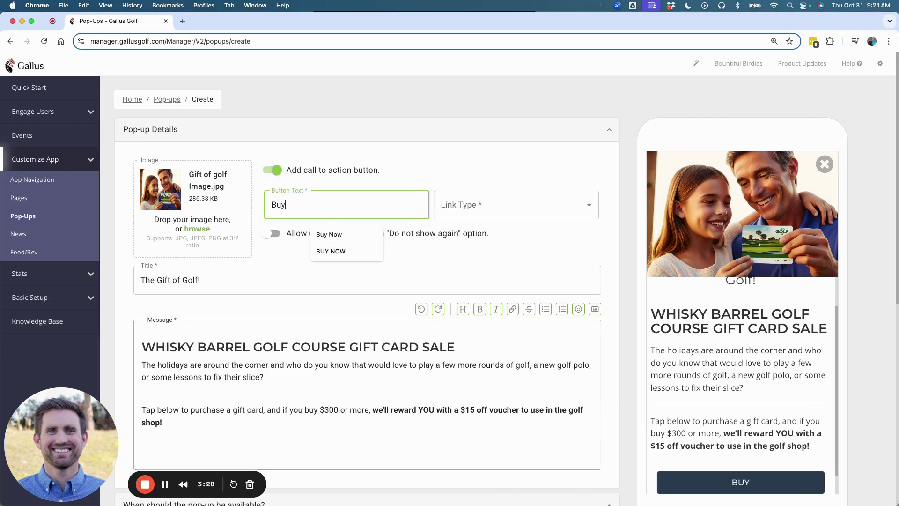
text( Now)
click(495, 206)
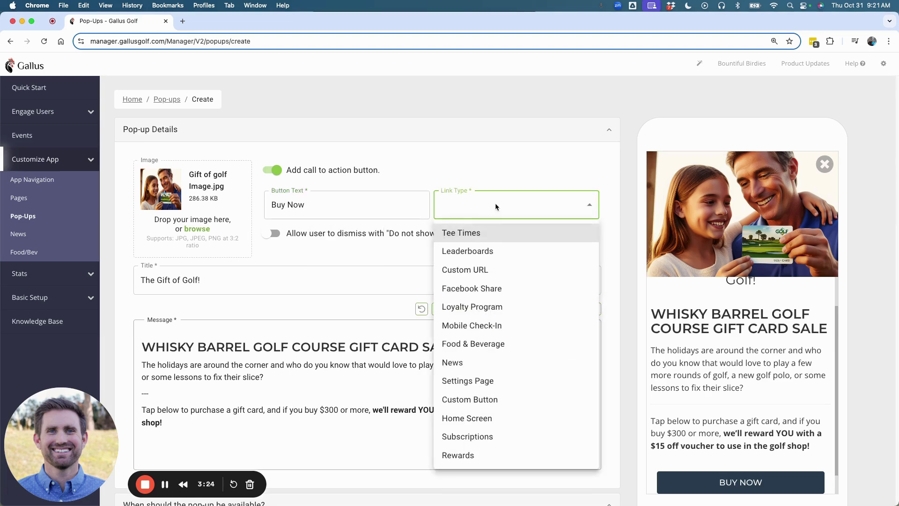
click(486, 273)
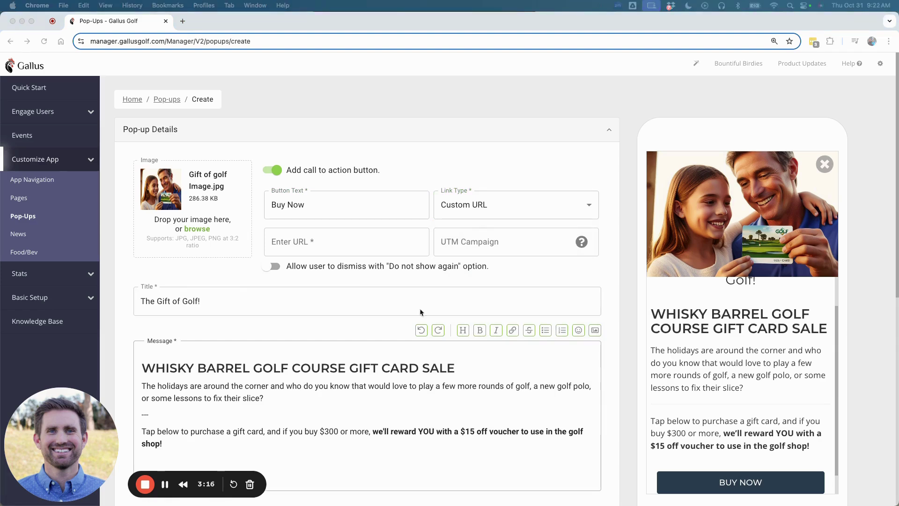
Paste the gift card purchase URL, set UTM campaign to 'app', and enable Do not show again.
click(307, 241)
key(super+v)
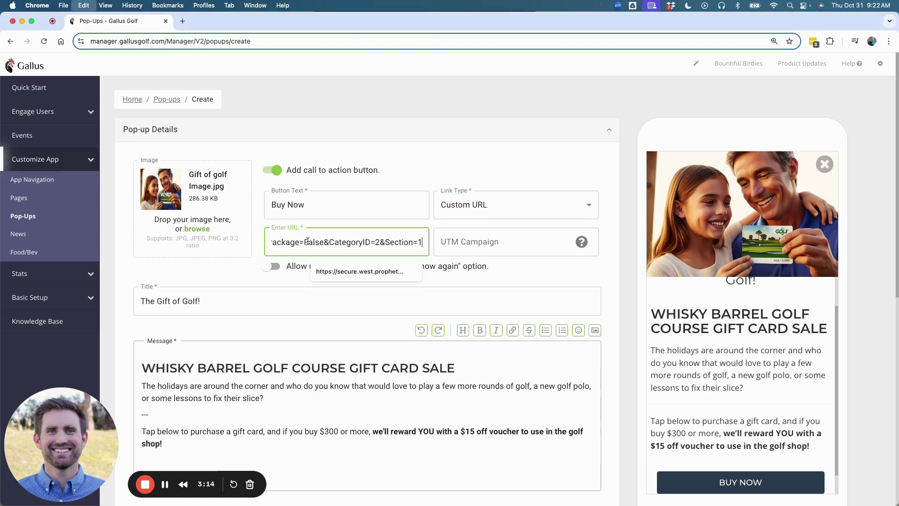
click(496, 242)
text(a)
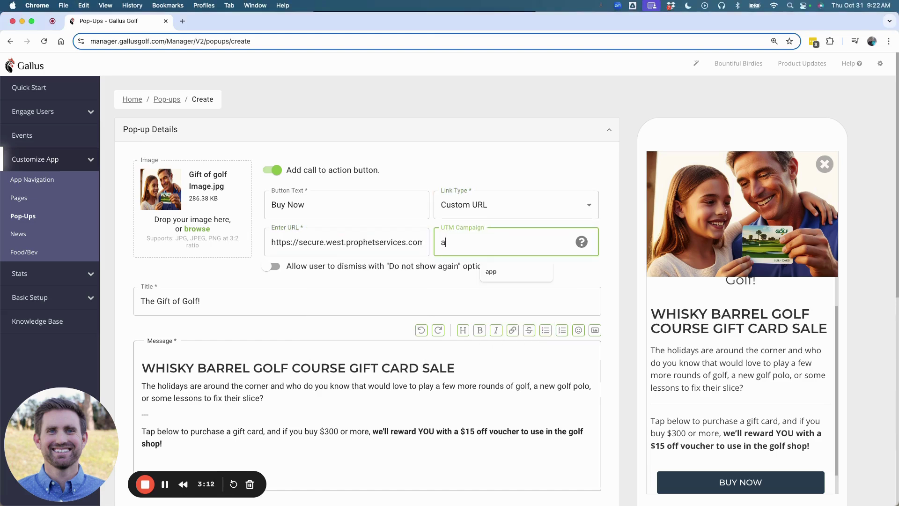
text(pp)
click(537, 272)
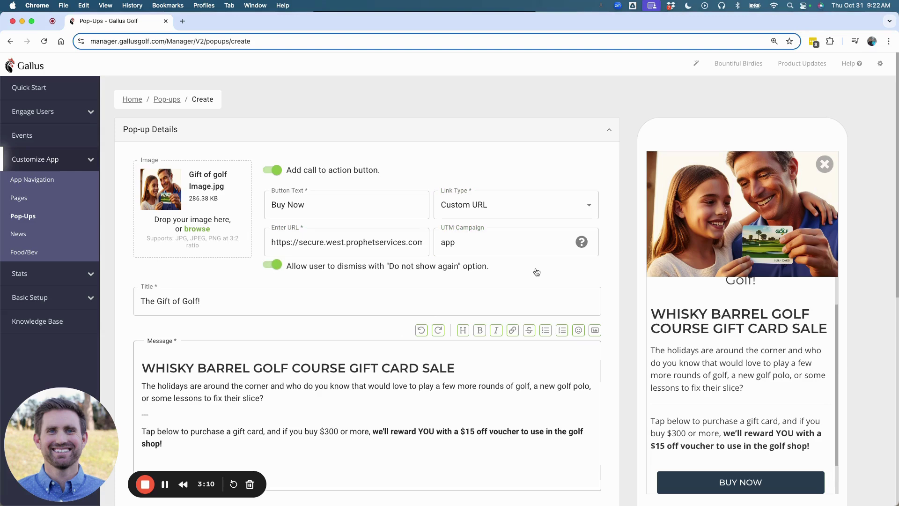
scroll(327, 269, down, 5)
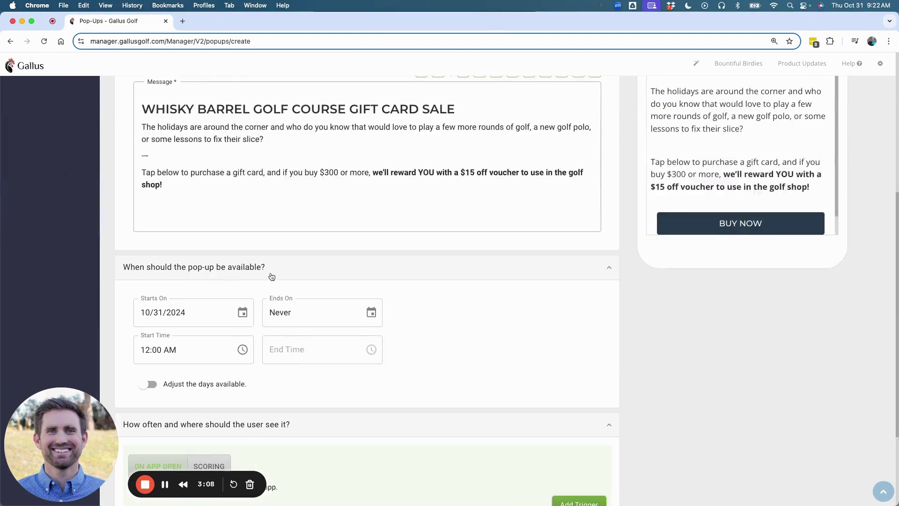
scroll(674, 226, up, 3)
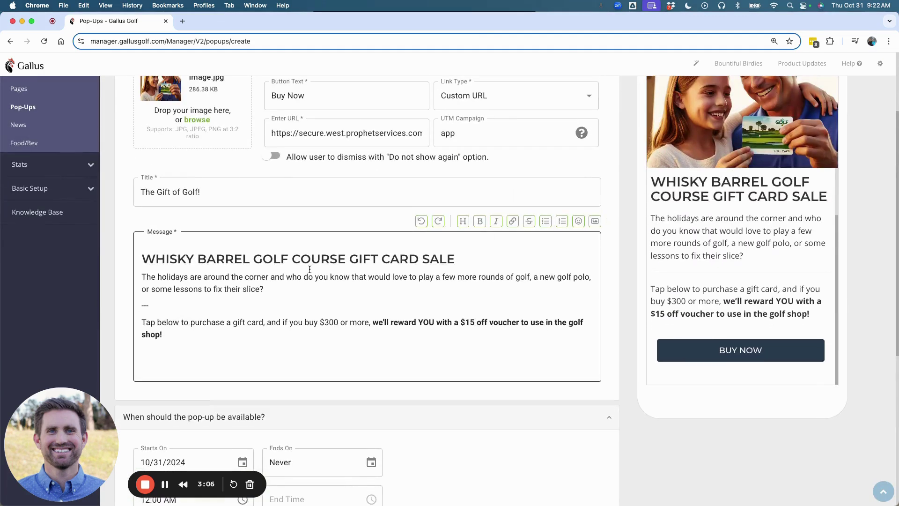
scroll(477, 268, down, 4)
scroll(466, 307, down, 1)
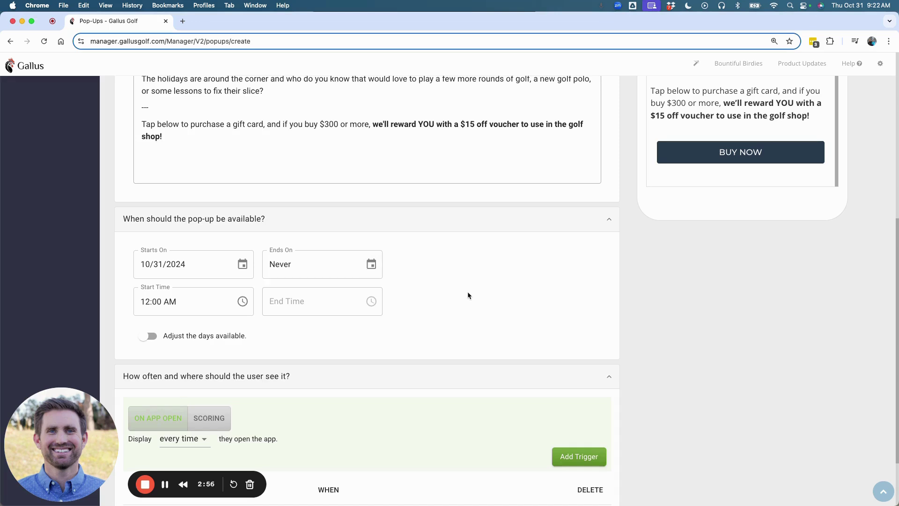
click(145, 338)
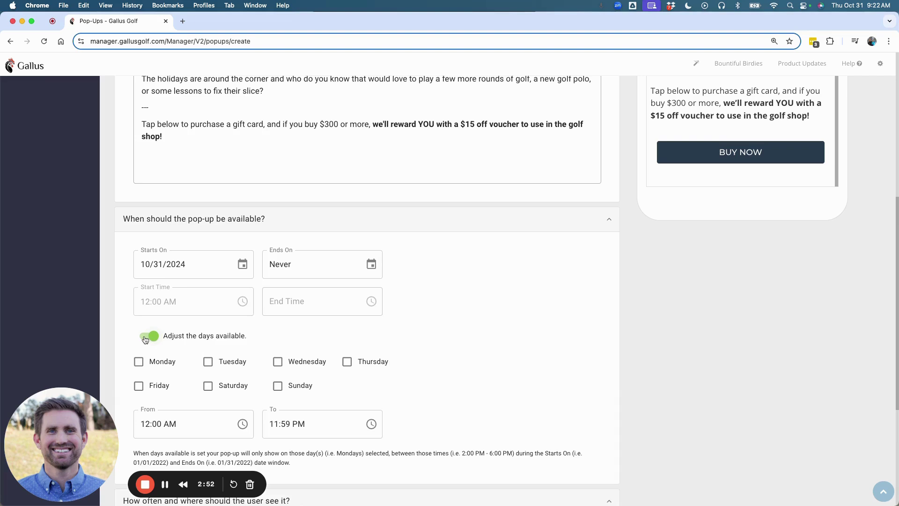
click(144, 337)
scroll(369, 328, down, 4)
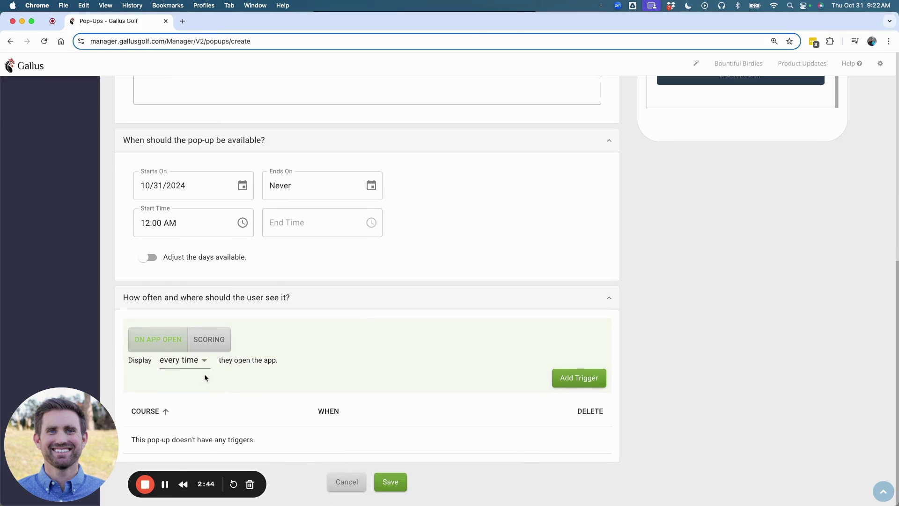
Add an On app open trigger with display frequency kept at every time.
click(568, 376)
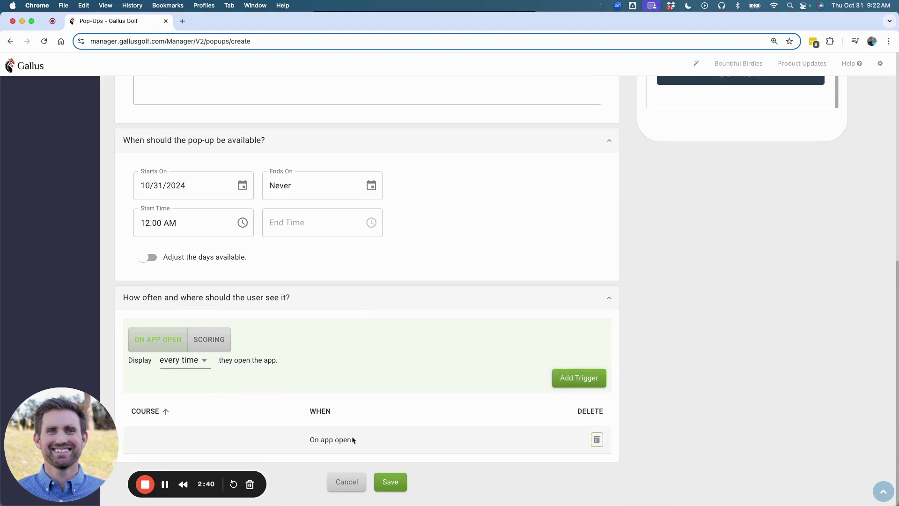
click(175, 361)
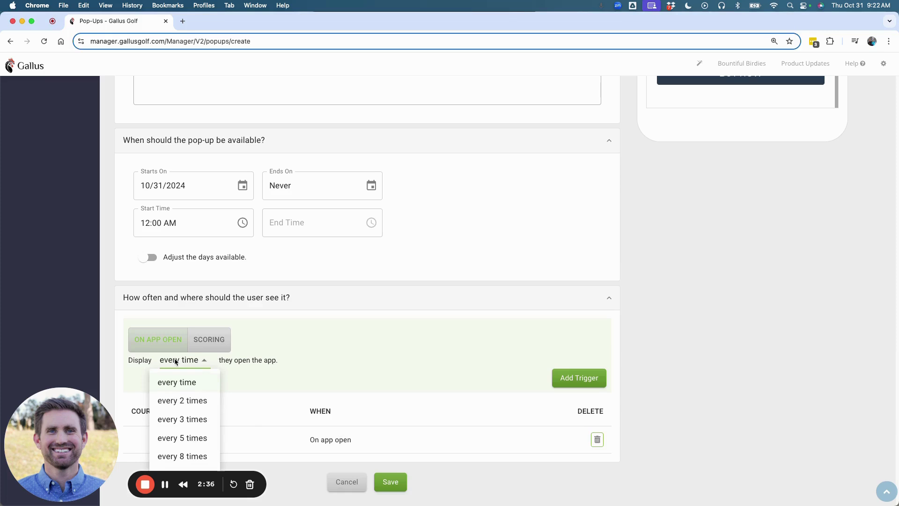
click(307, 367)
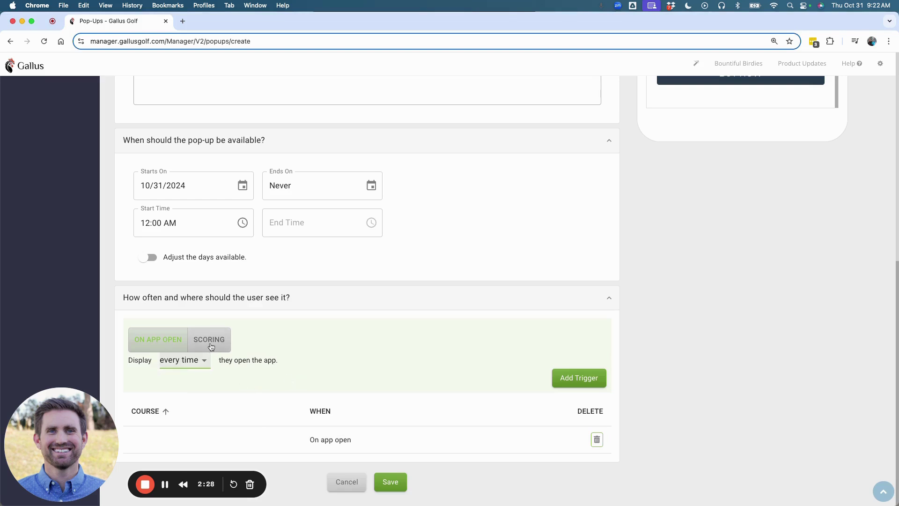
Save The Gift of Golf! pop-up.
click(389, 482)
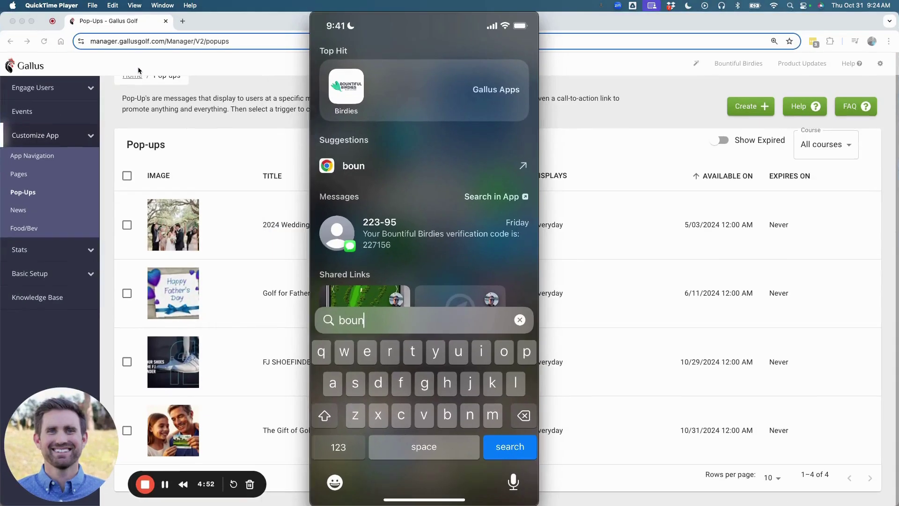
Launch the Bountiful Birdies app from the mirrored iPhone's Spotlight search for 'boun'.
key(Return)
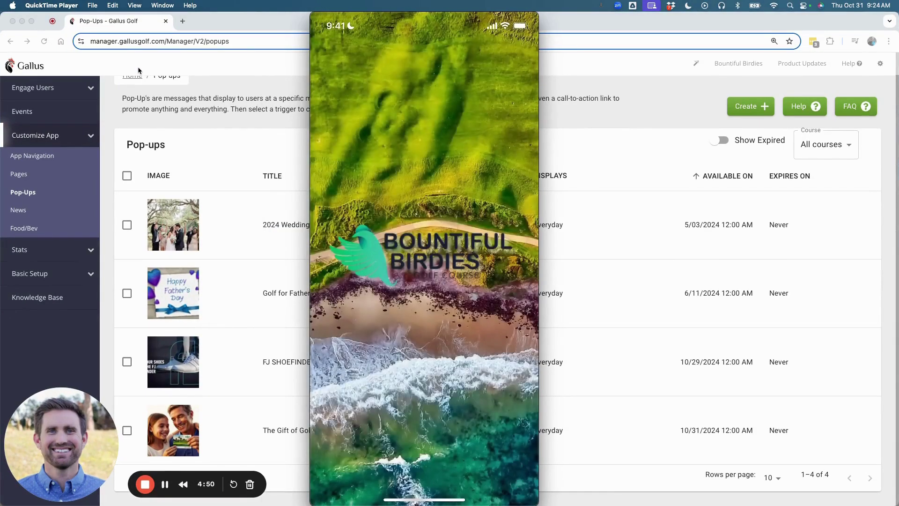